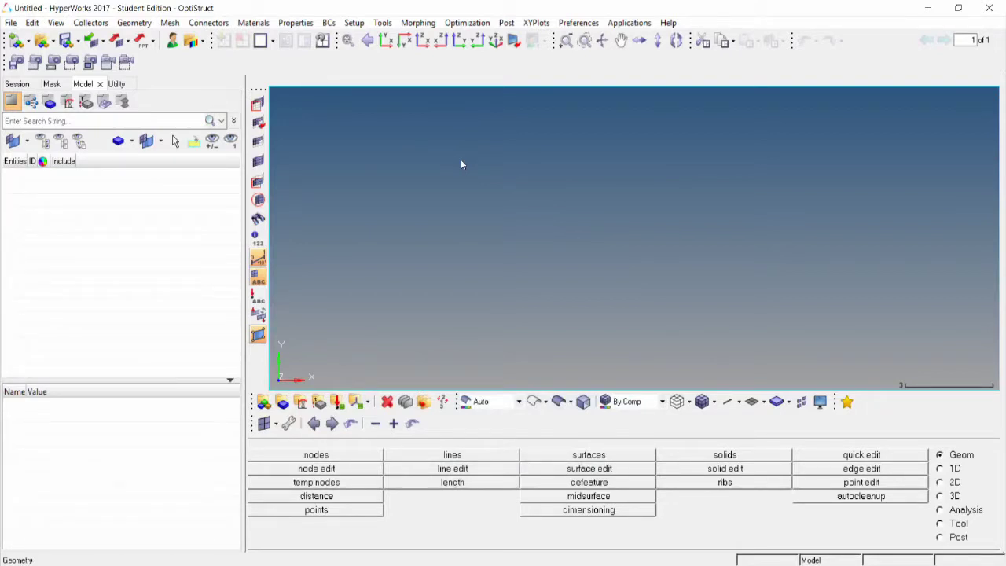
# - Open the chordal_dev.hm model from the tutorial hm folder
pyautogui.click(41, 45)
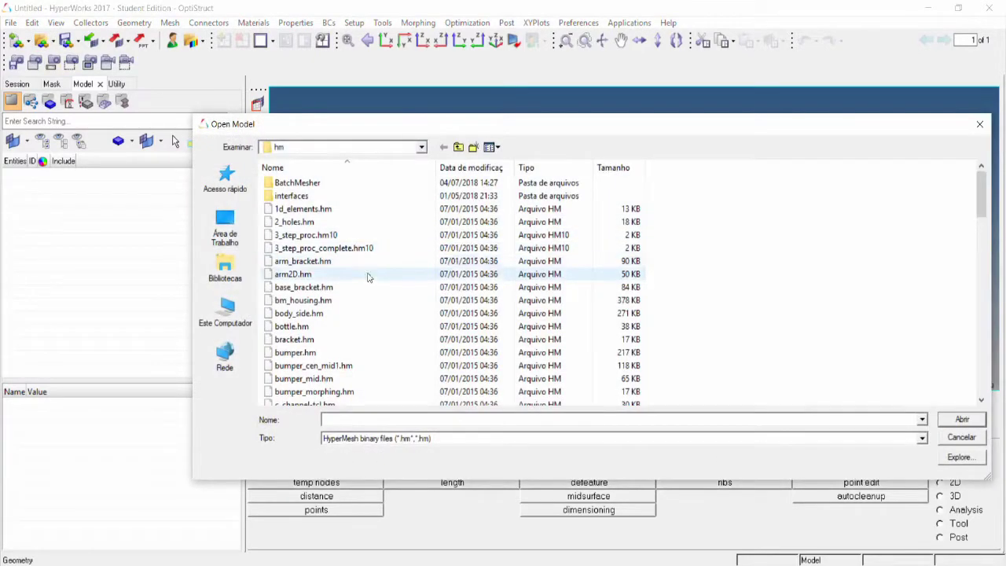
pyautogui.click(365, 275)
pyautogui.press('c')
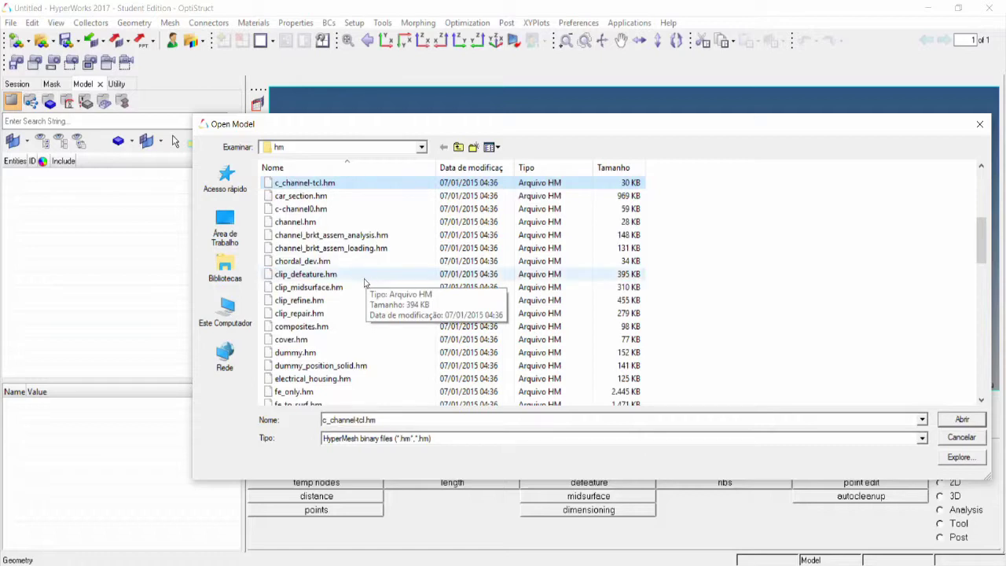
pyautogui.click(349, 262)
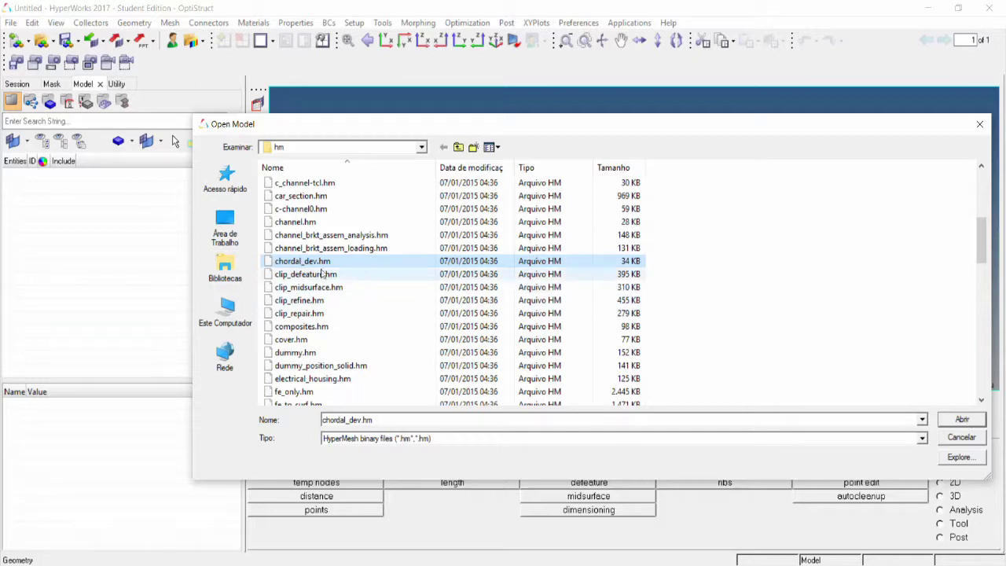
pyautogui.click(966, 422)
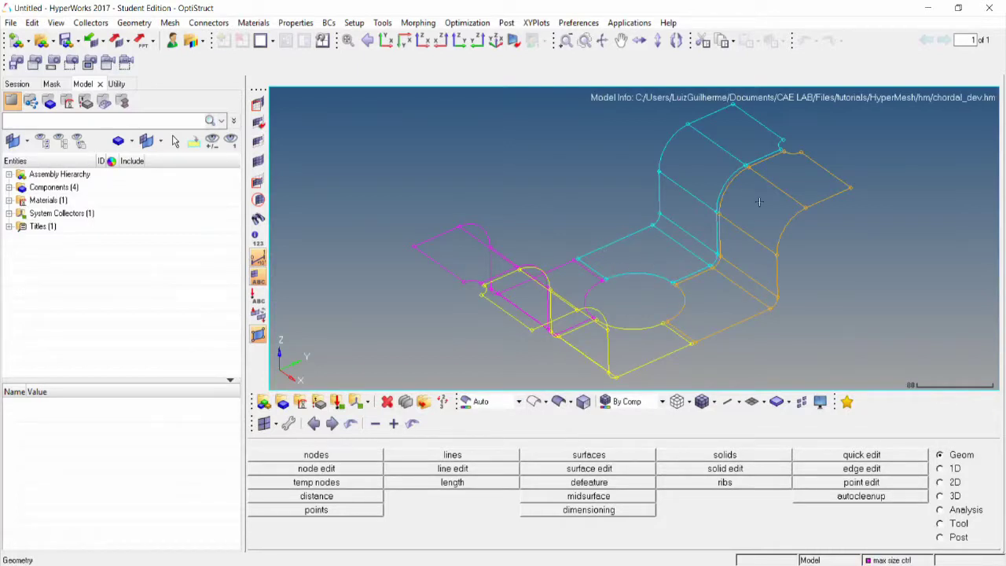
# - Shade the geometry, list the four components in the Model browser, and show the 2D page
pyautogui.scroll(-1, 759, 202)
pyautogui.keyDown('ctrl'); pyautogui.moveTo(775, 206); pyautogui.dragTo(663, 217, button='right'); pyautogui.keyUp('ctrl')
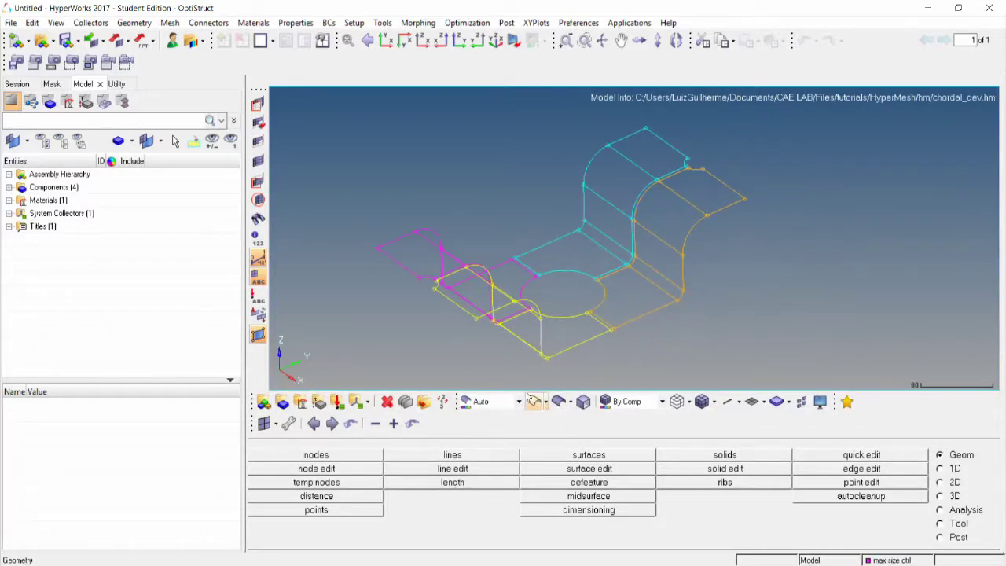
pyautogui.click(560, 403)
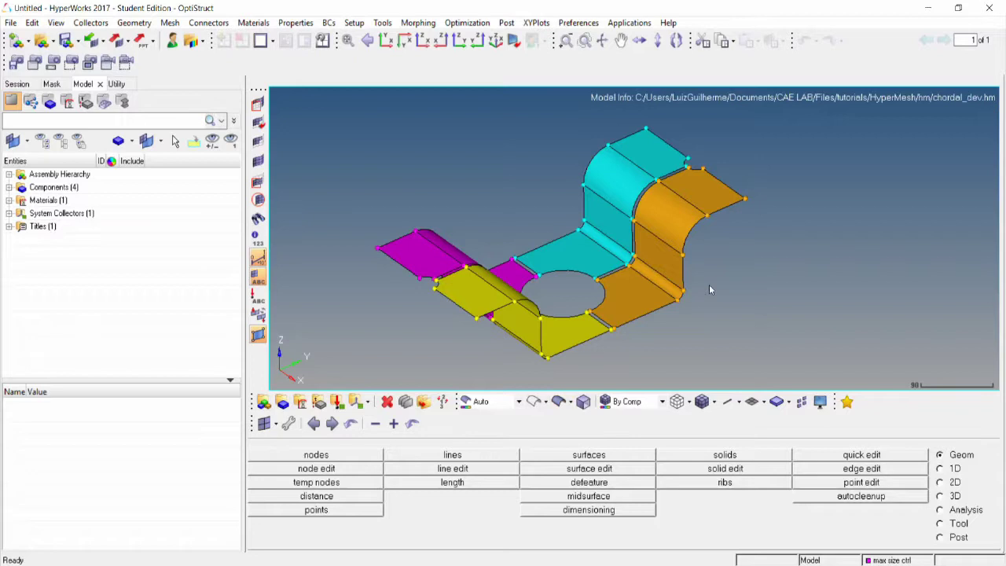
pyautogui.click(9, 187)
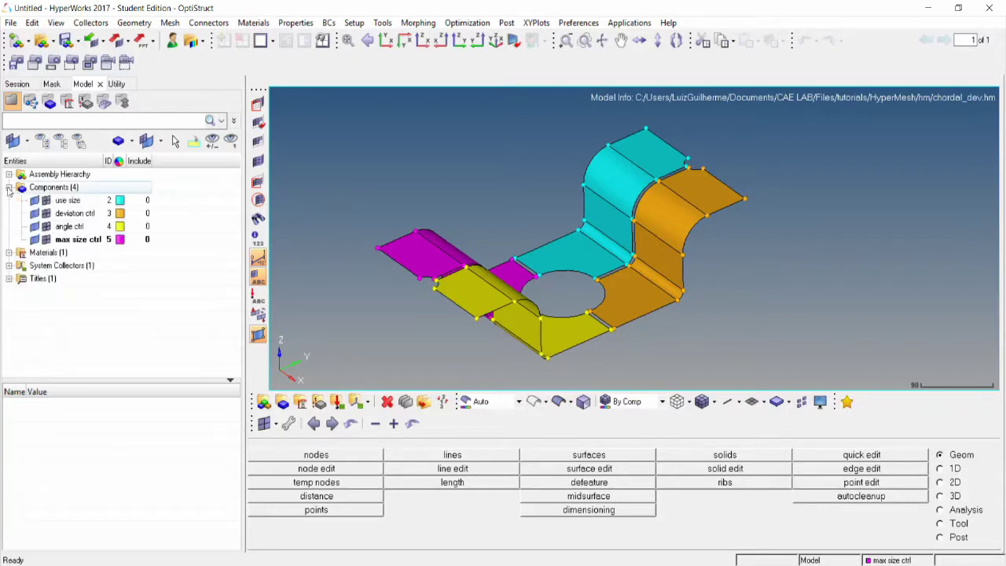
pyautogui.click(941, 483)
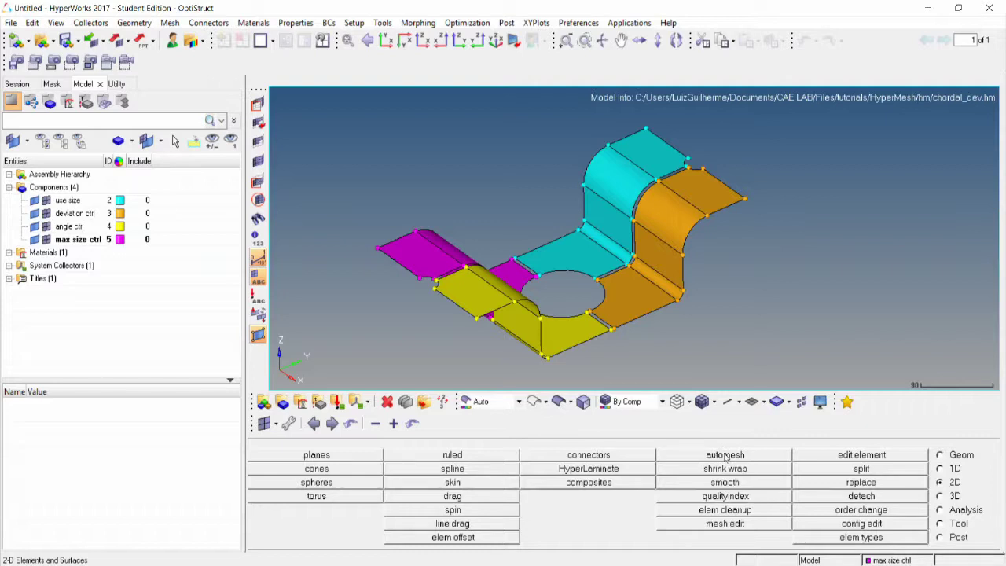
# - Set automesh to automatic mode with element size 15 and quad elements
pyautogui.click(725, 456)
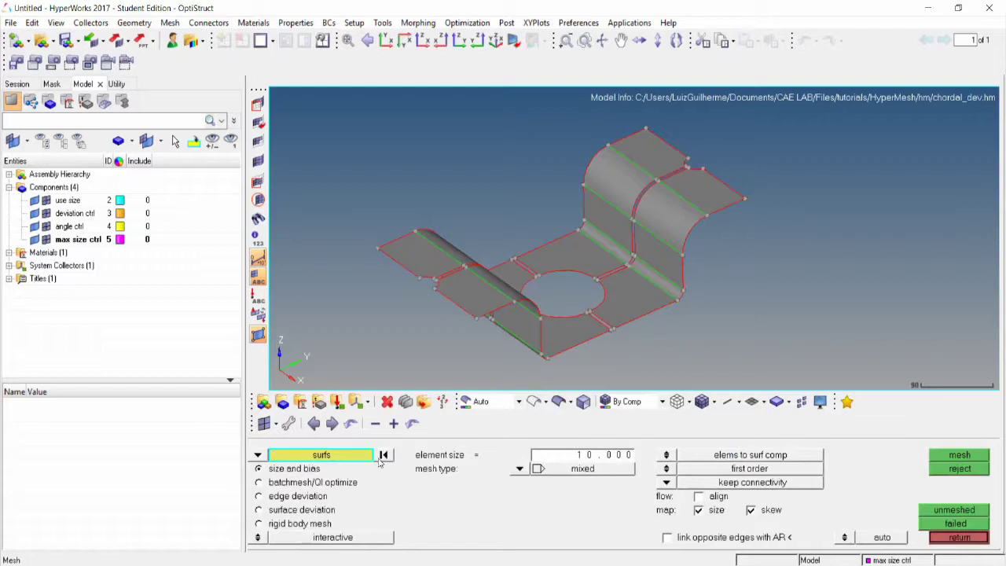
pyautogui.click(258, 538)
pyautogui.click(595, 455)
pyautogui.write('15')
pyautogui.click(519, 468)
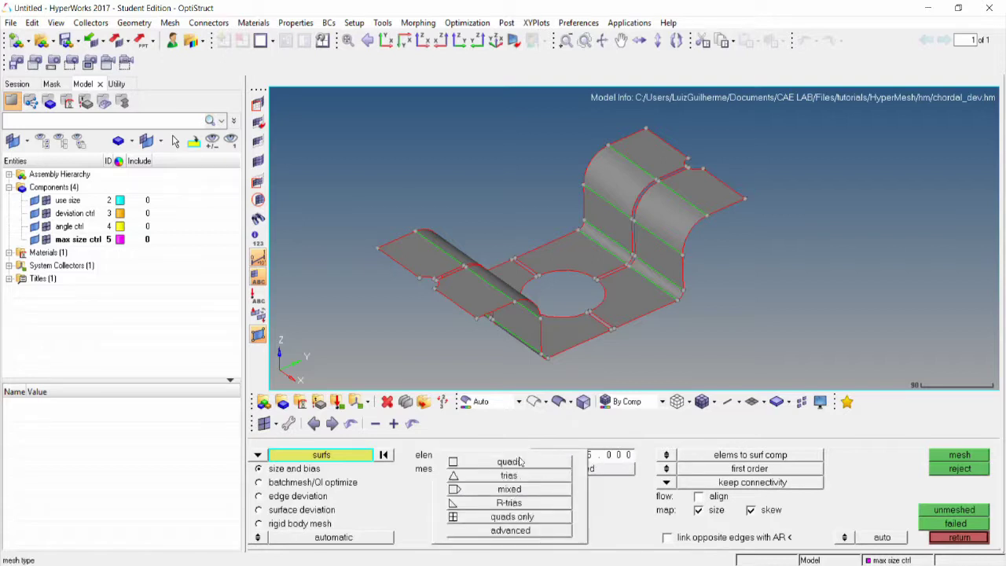
pyautogui.click(519, 461)
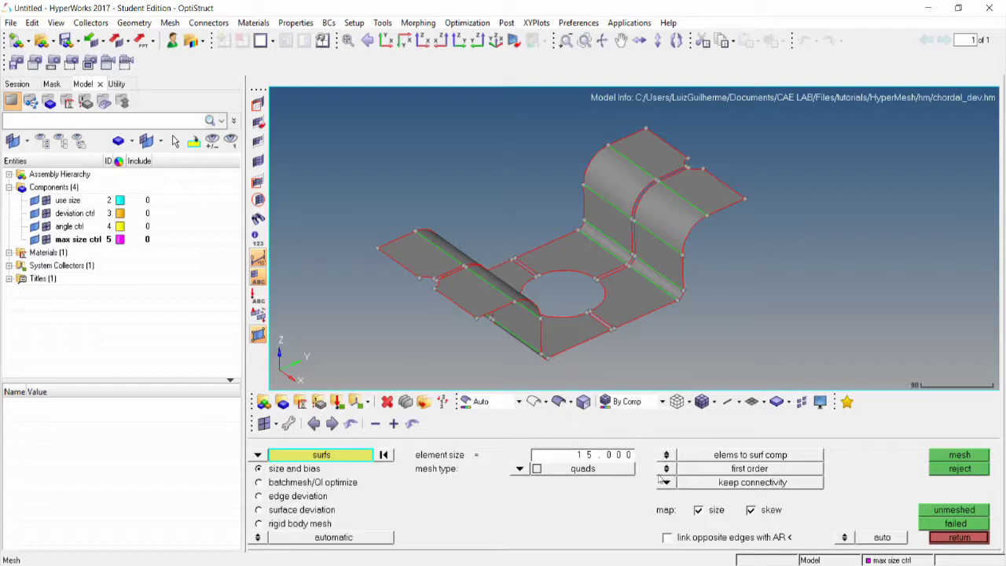
# - Mesh the use size component's surfaces by collector, creating 120 quads
pyautogui.click(353, 456)
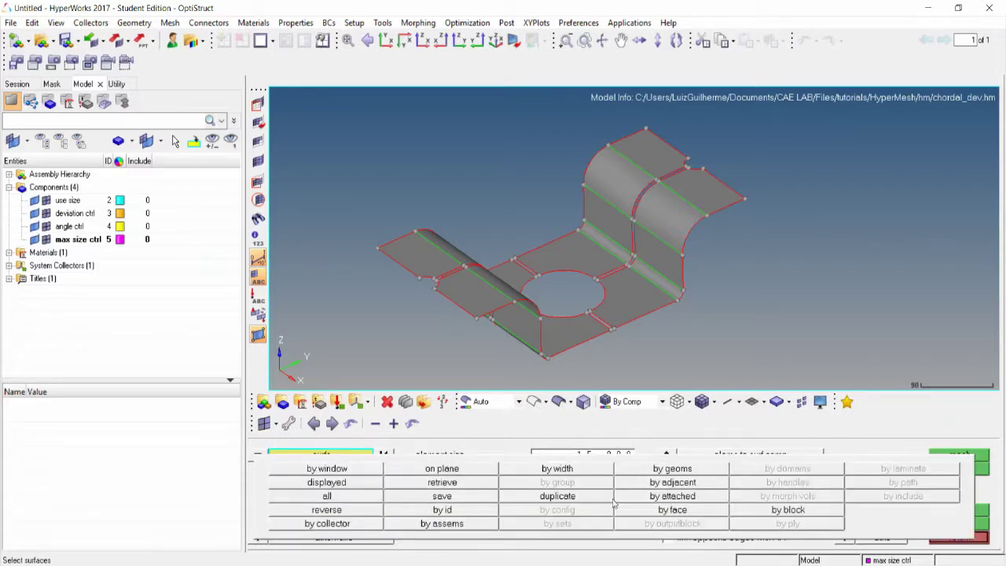
pyautogui.click(342, 523)
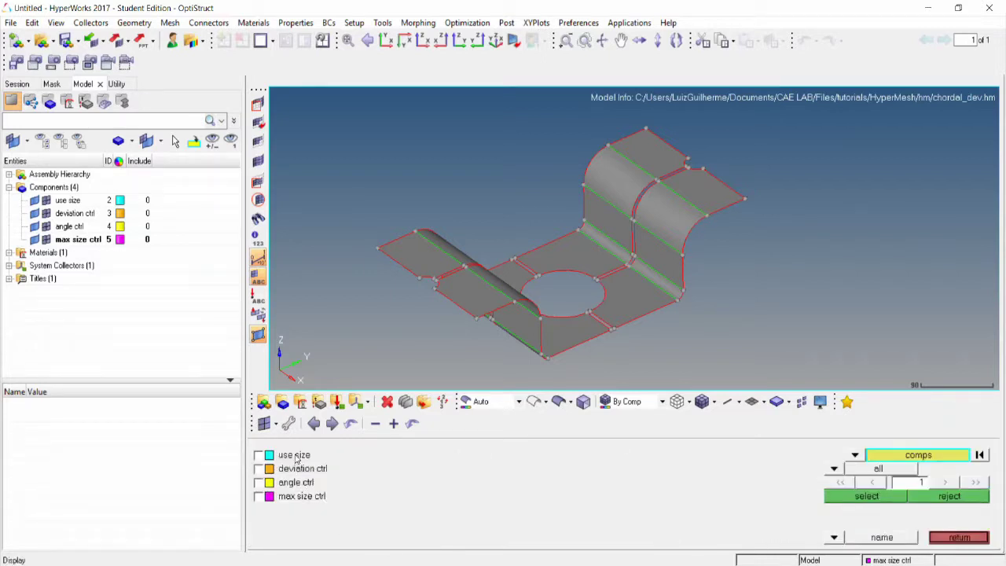
pyautogui.click(296, 459)
pyautogui.click(881, 497)
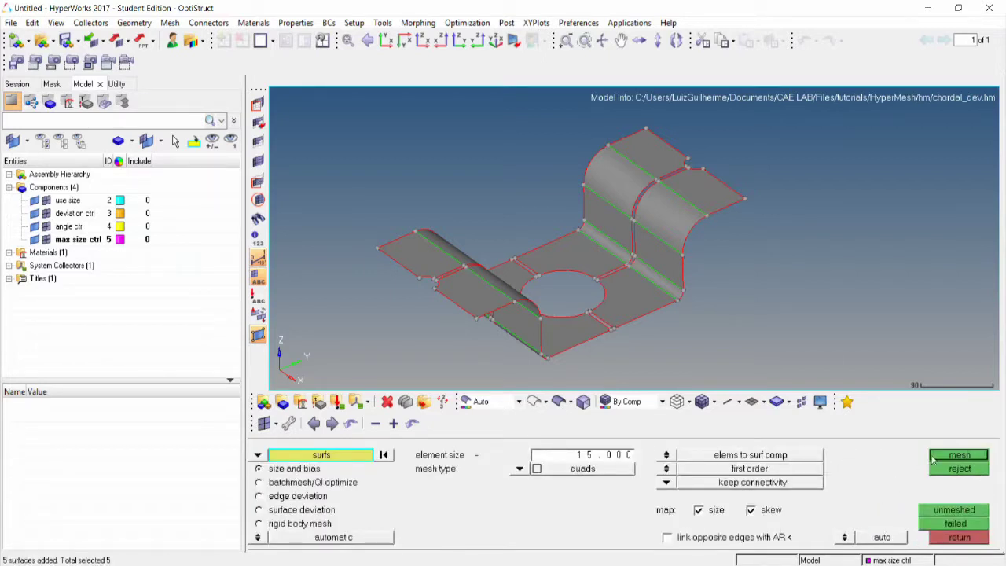
pyautogui.click(932, 461)
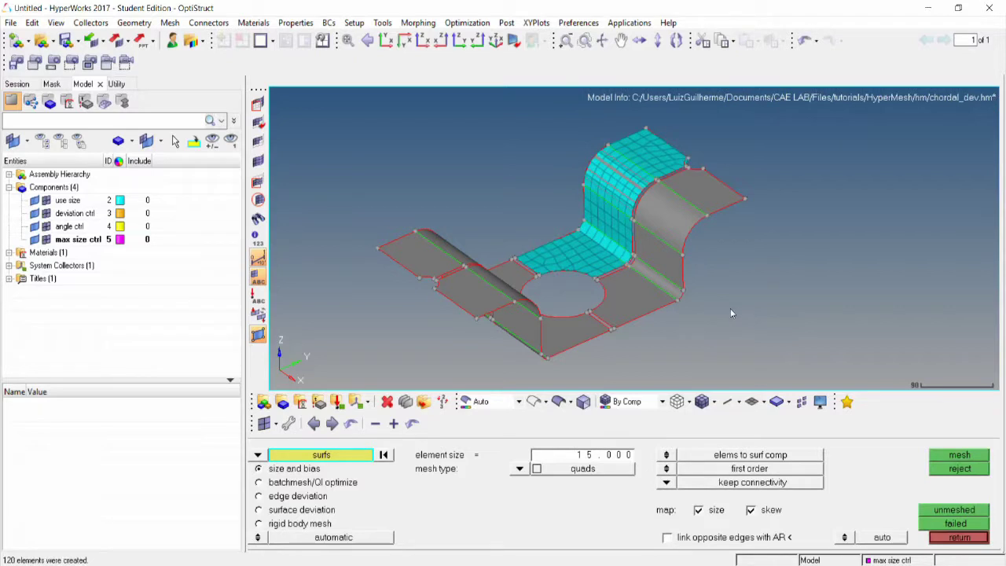
# - Switch automesh to edge deviation with min element size 1 and max size 15
pyautogui.click(940, 539)
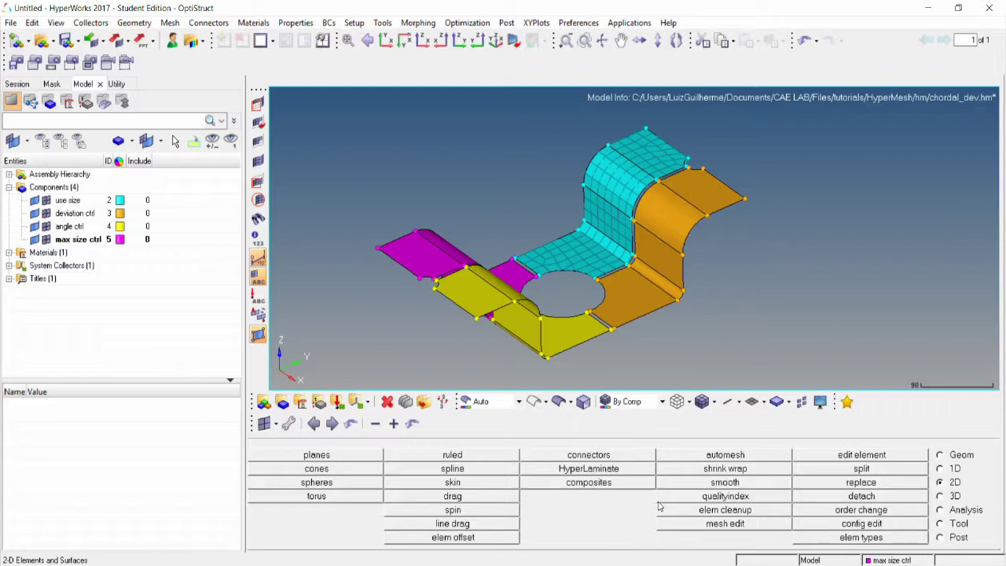
pyautogui.click(690, 460)
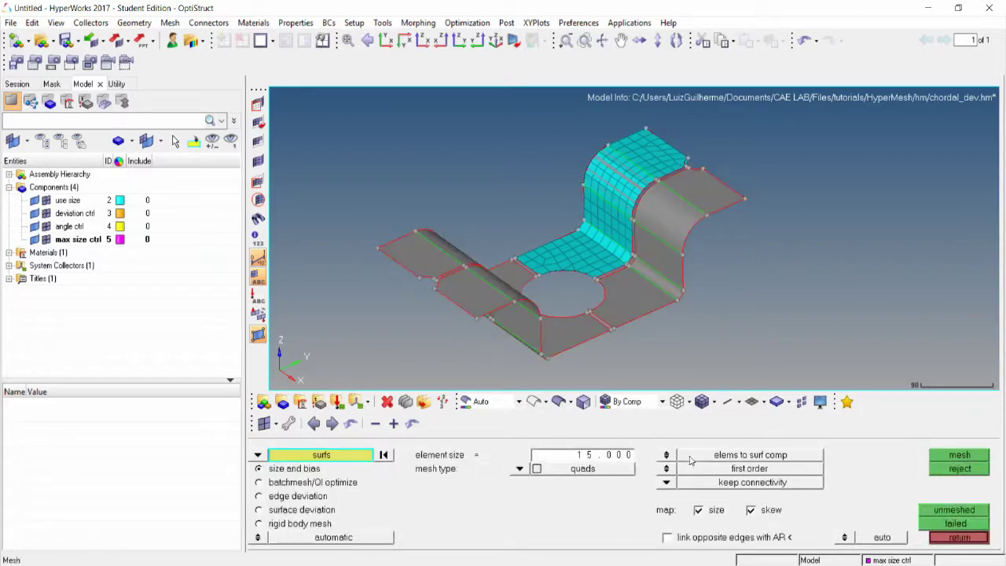
pyautogui.click(299, 498)
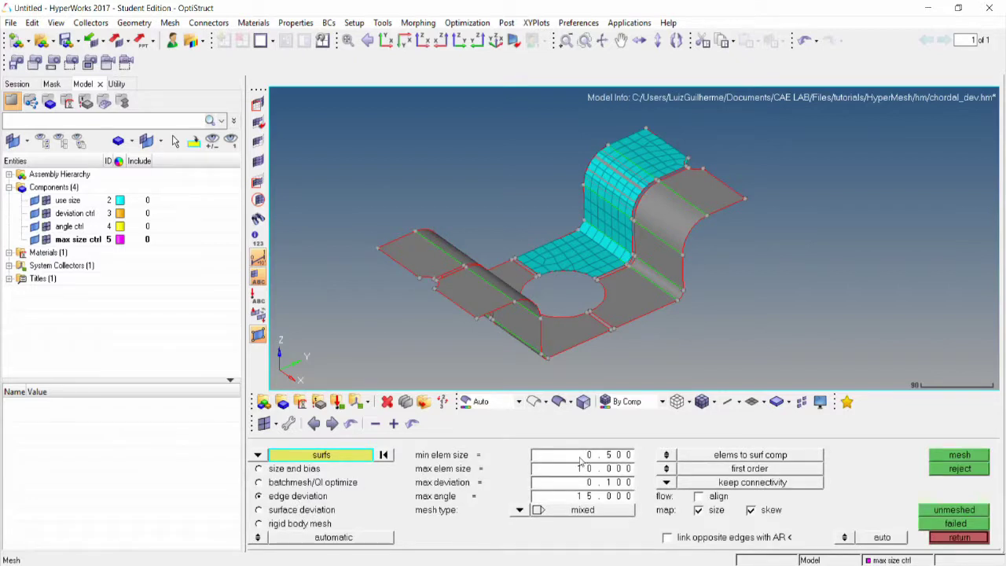
pyautogui.click(606, 456)
pyautogui.write('1')
pyautogui.press('Tab')
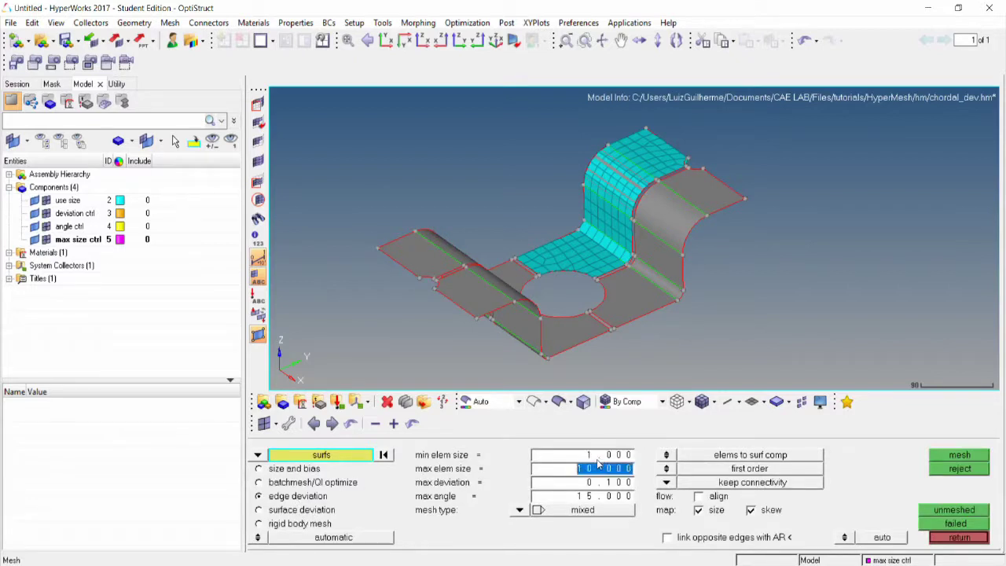
pyautogui.write('15')
pyautogui.press('Tab')
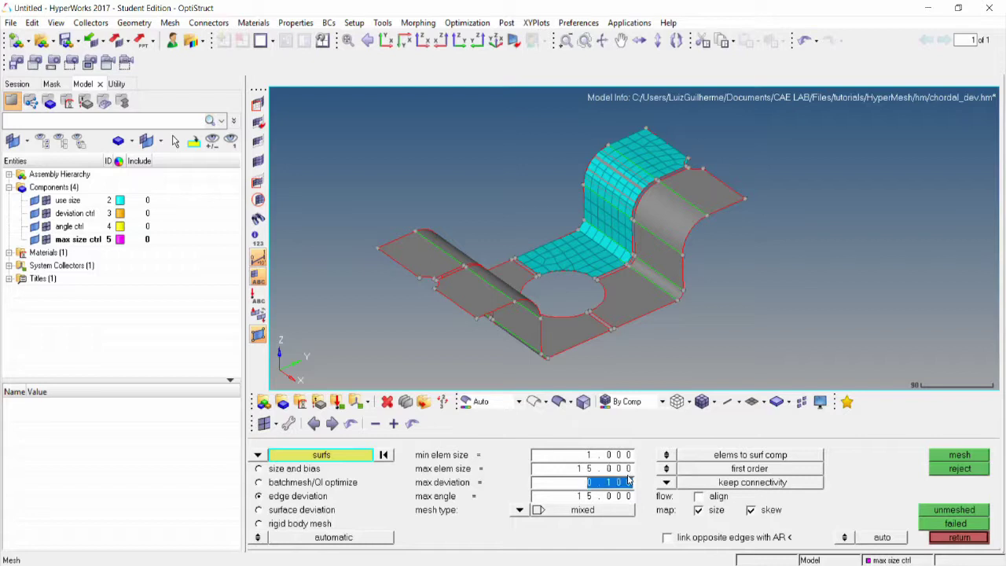
# - Set max deviation 0.5, max angle 90, and quad element type
pyautogui.press('BackSpace')
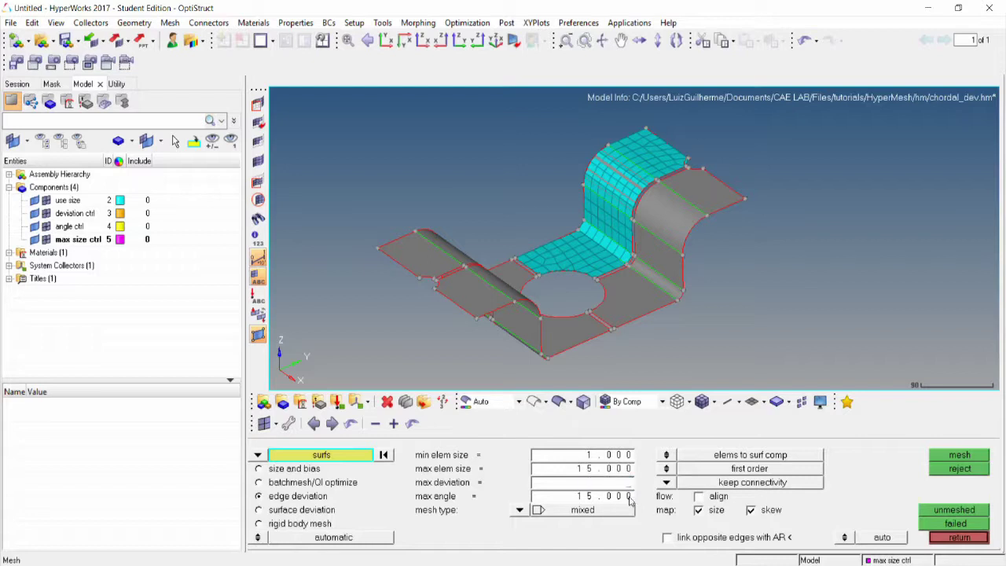
pyautogui.write('.5')
pyautogui.press('Tab')
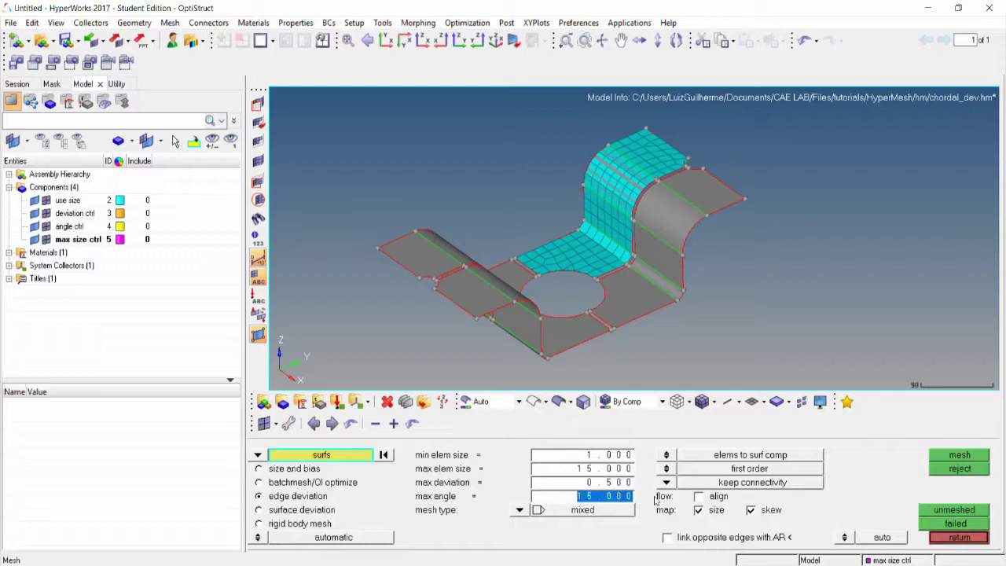
pyautogui.write('90')
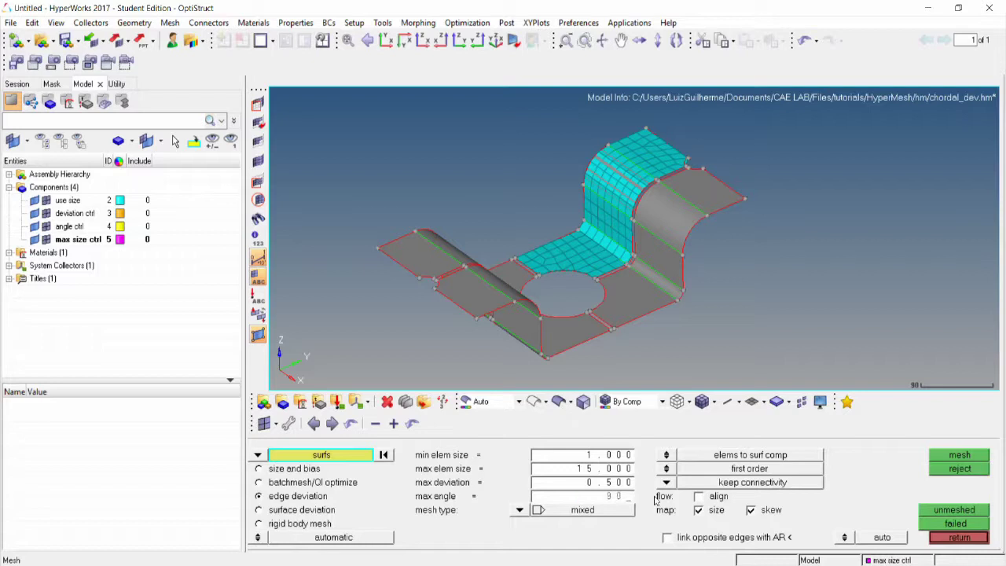
pyautogui.press('Return')
pyautogui.click(520, 511)
pyautogui.click(514, 463)
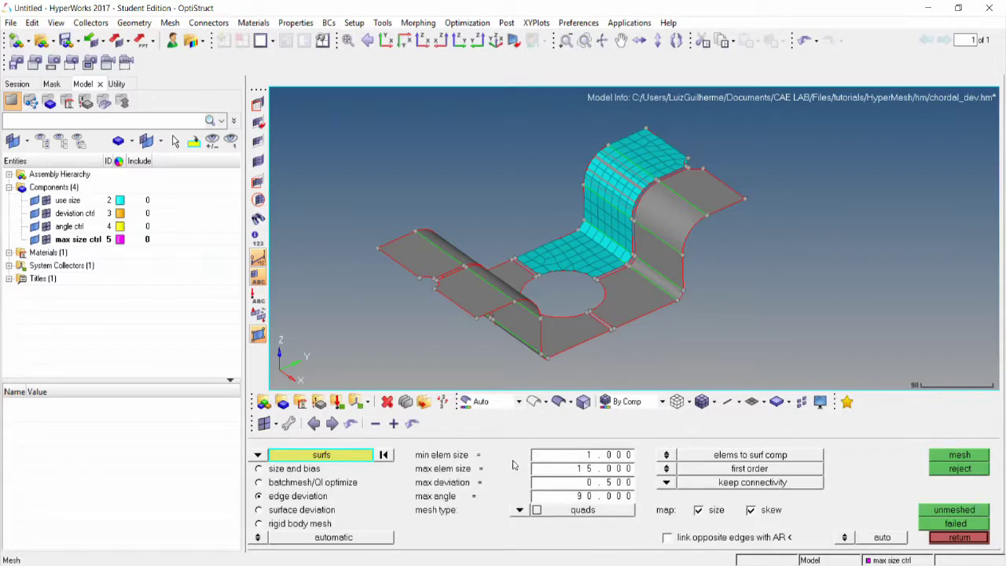
# - Mesh the deviation ctrl component's surfaces with the edge-deviation quad settings
pyautogui.click(348, 460)
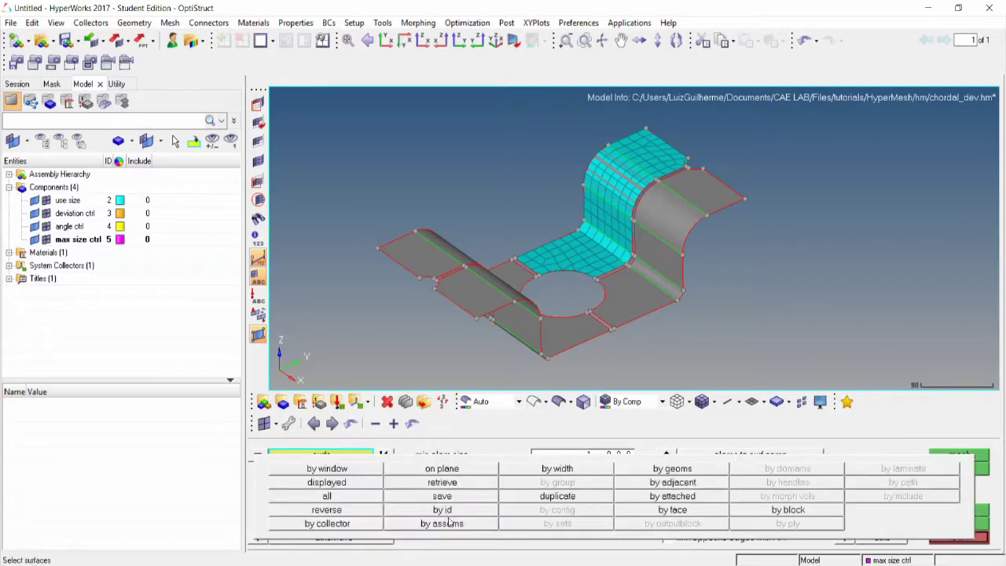
pyautogui.click(349, 524)
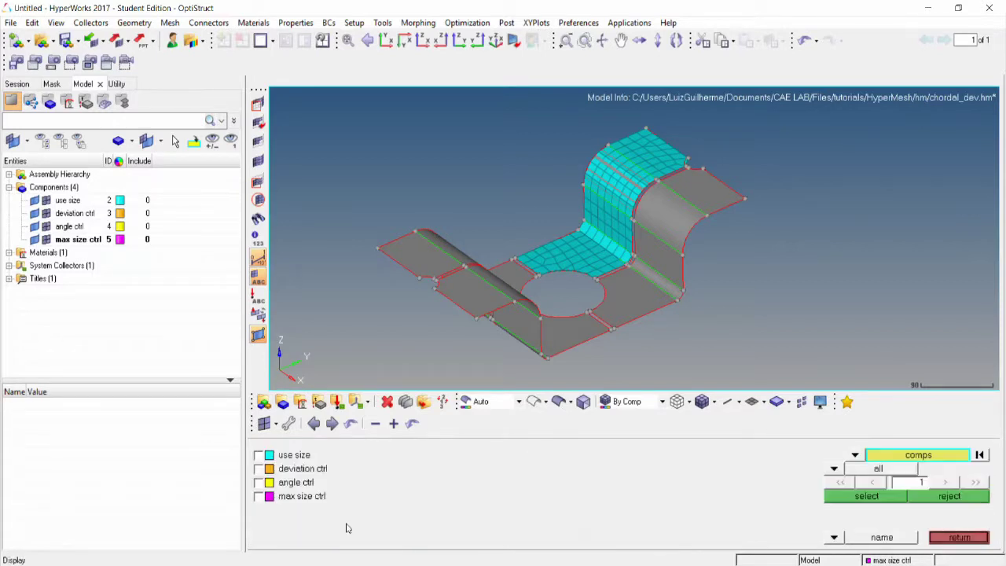
pyautogui.click(306, 470)
pyautogui.click(856, 497)
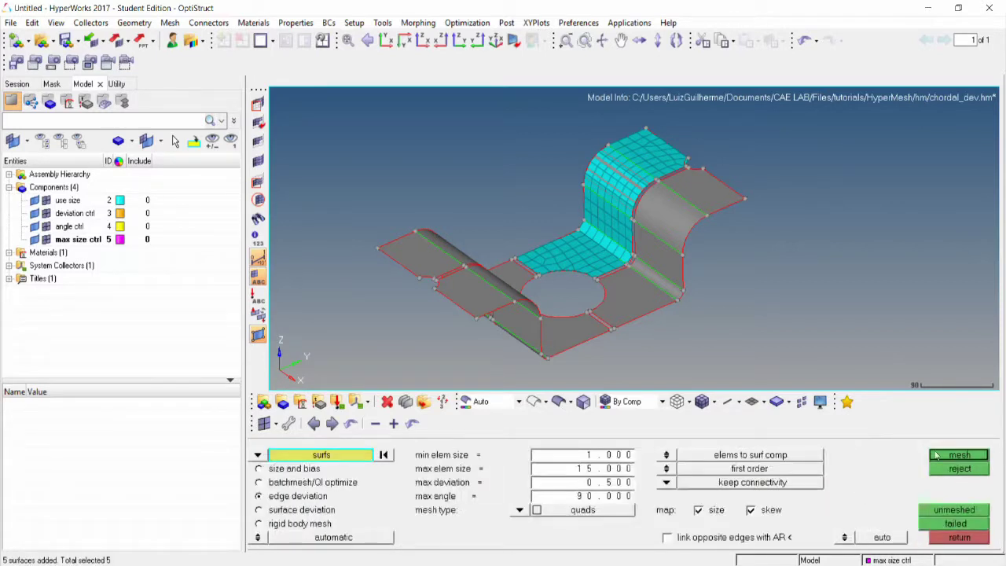
pyautogui.click(951, 455)
pyautogui.scroll(-1, 685, 260)
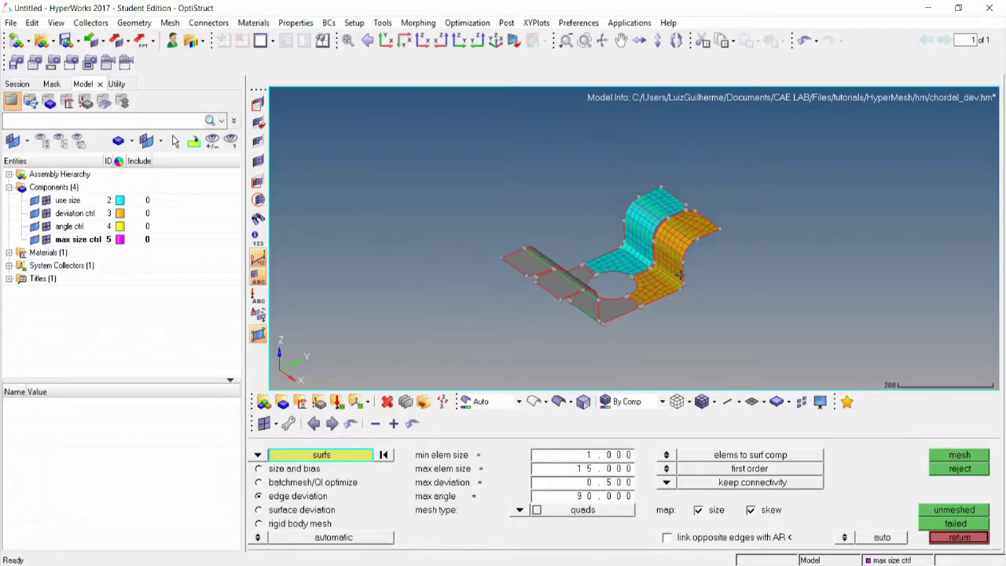
pyautogui.scroll(4, 676, 267)
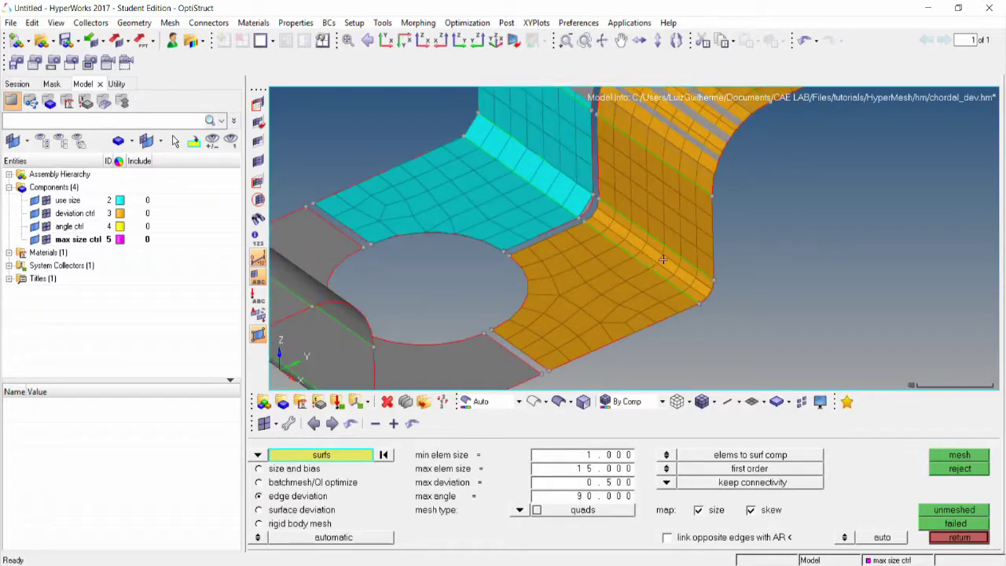
pyautogui.scroll(-3, 635, 230)
pyautogui.moveTo(632, 238)
pyautogui.keyDown('ctrl'); pyautogui.mouseDown()
pyautogui.moveTo(427, 240)
pyautogui.moveTo(433, 258)
pyautogui.mouseUp(); pyautogui.keyUp('ctrl')
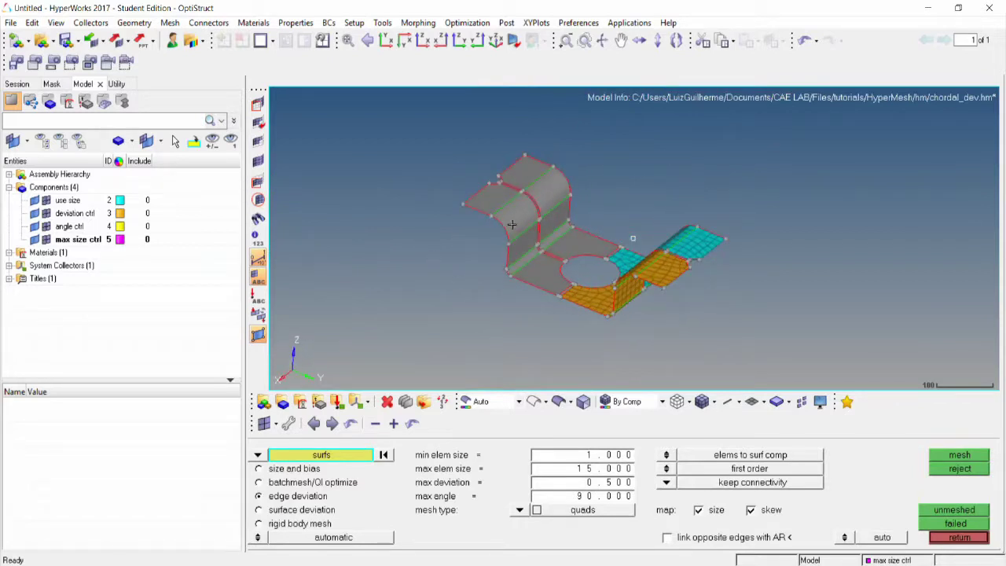
# - Change max angle to 20 and mesh the angle ctrl surfaces into 173 quads
pyautogui.scroll(2, 512, 225)
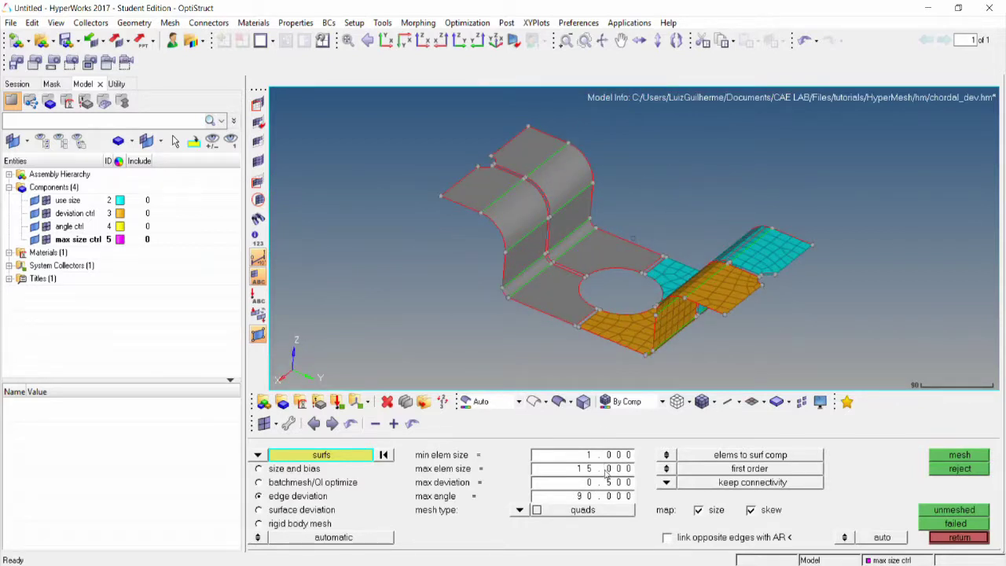
pyautogui.click(607, 496)
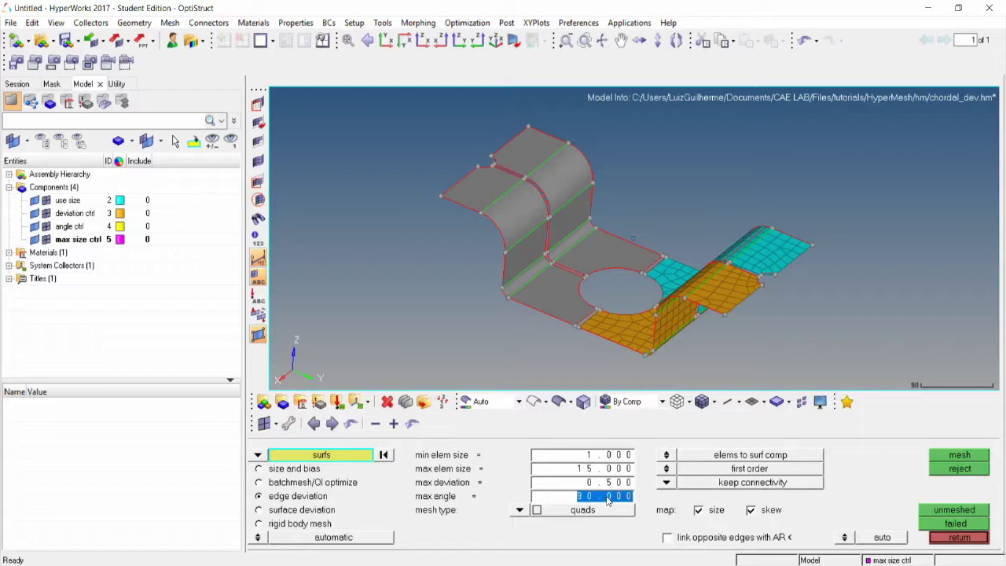
pyautogui.write('20')
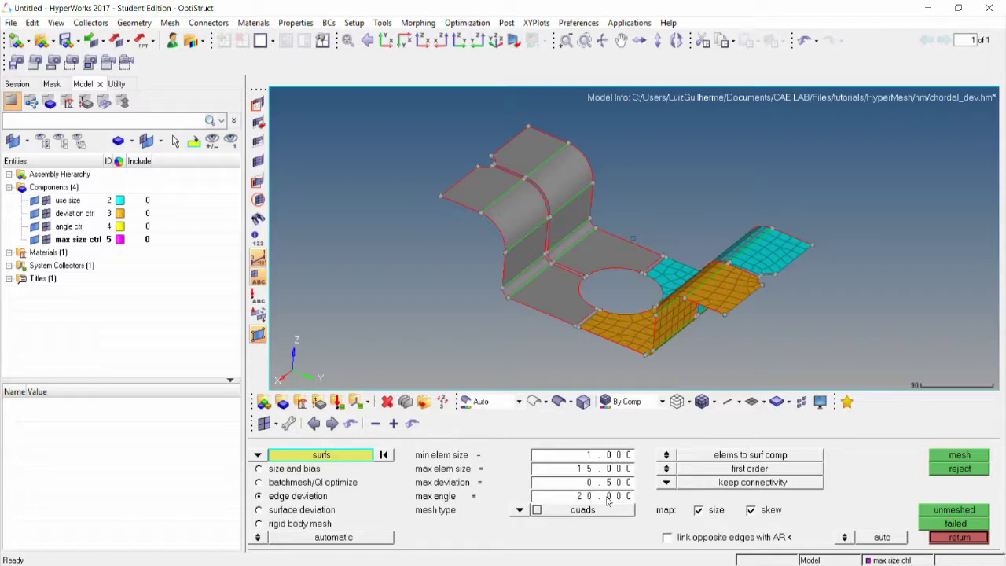
pyautogui.click(331, 457)
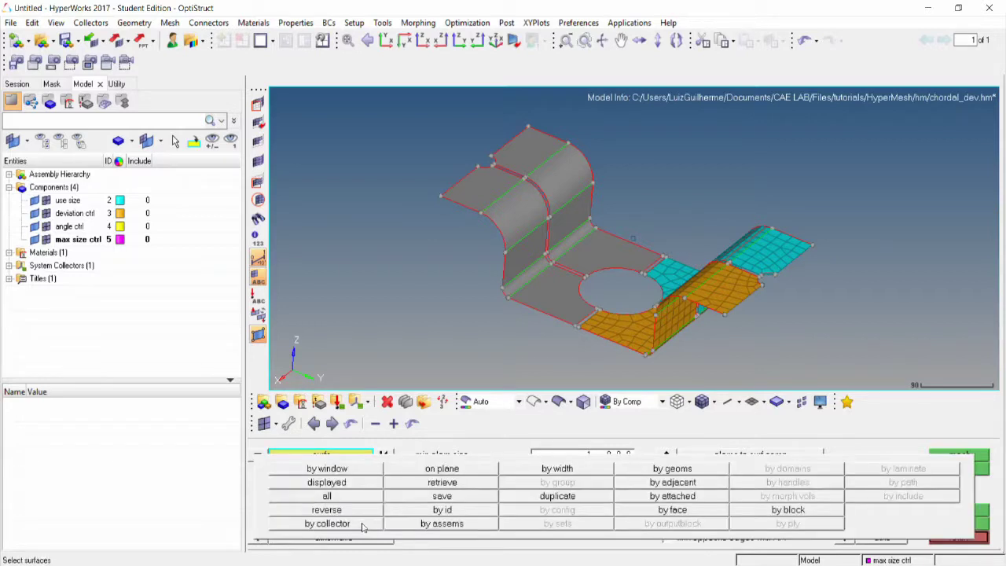
pyautogui.click(327, 524)
pyautogui.click(302, 483)
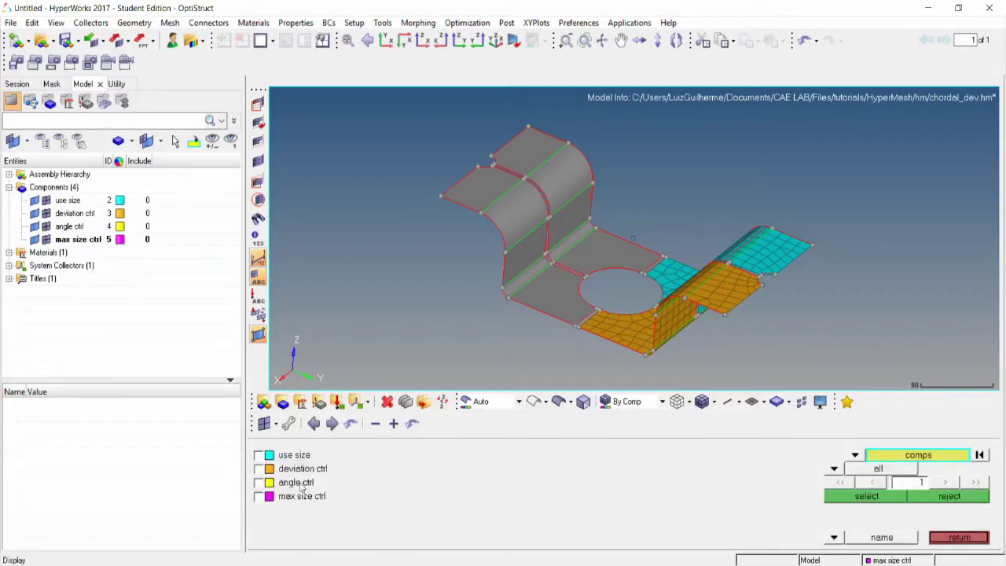
pyautogui.click(841, 497)
pyautogui.middleClick(853, 493)
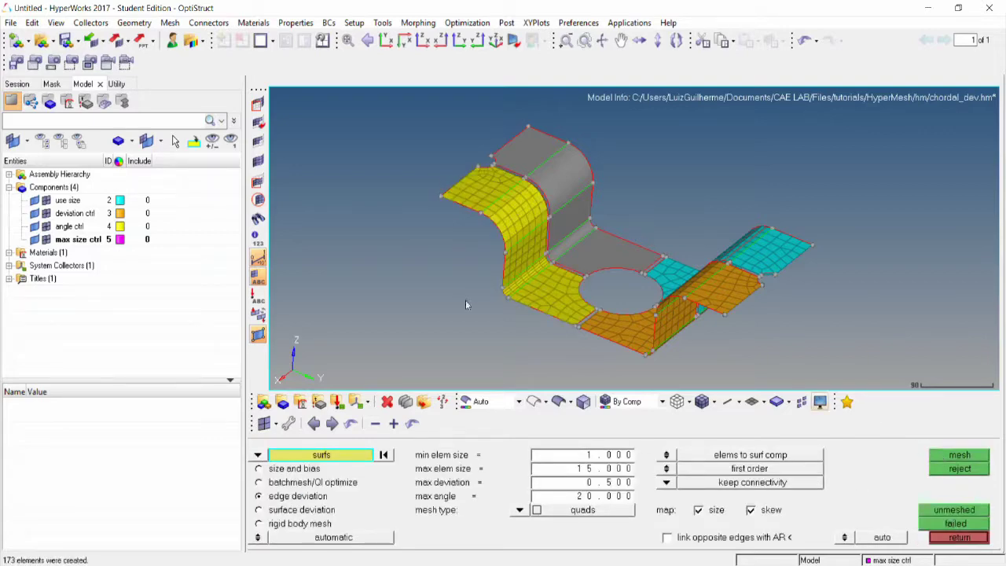
pyautogui.scroll(5, 493, 287)
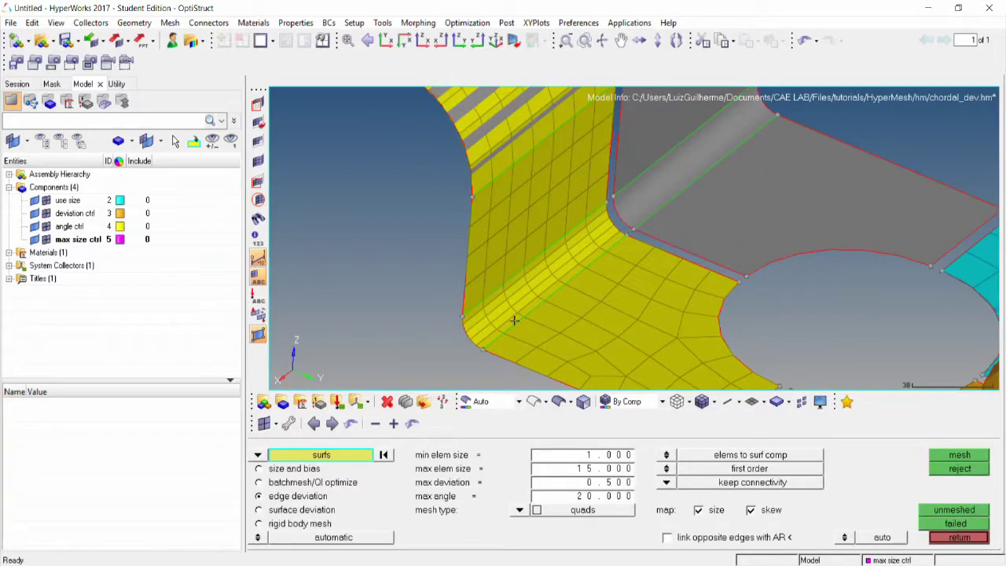
pyautogui.scroll(-2, 542, 269)
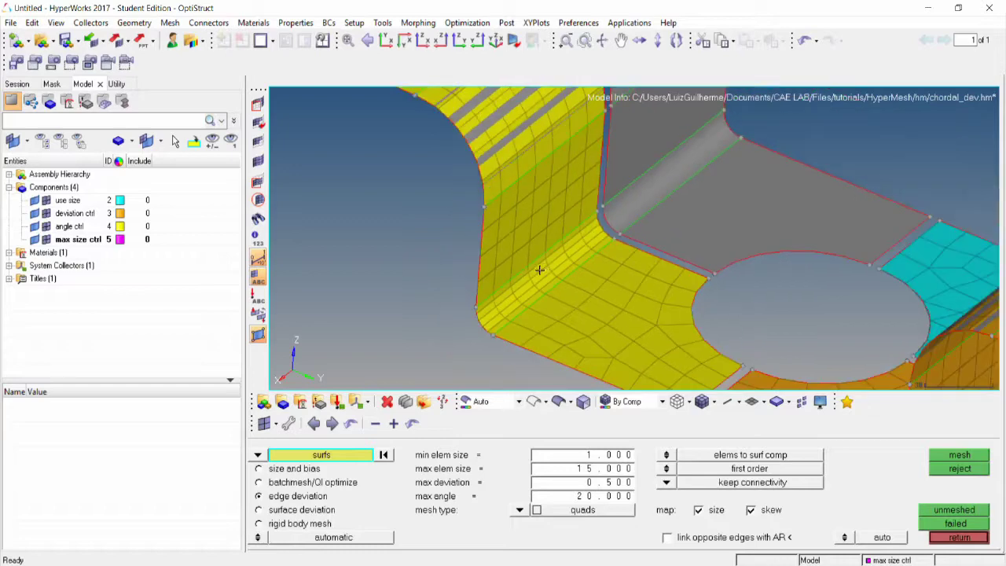
pyautogui.scroll(-1, 542, 293)
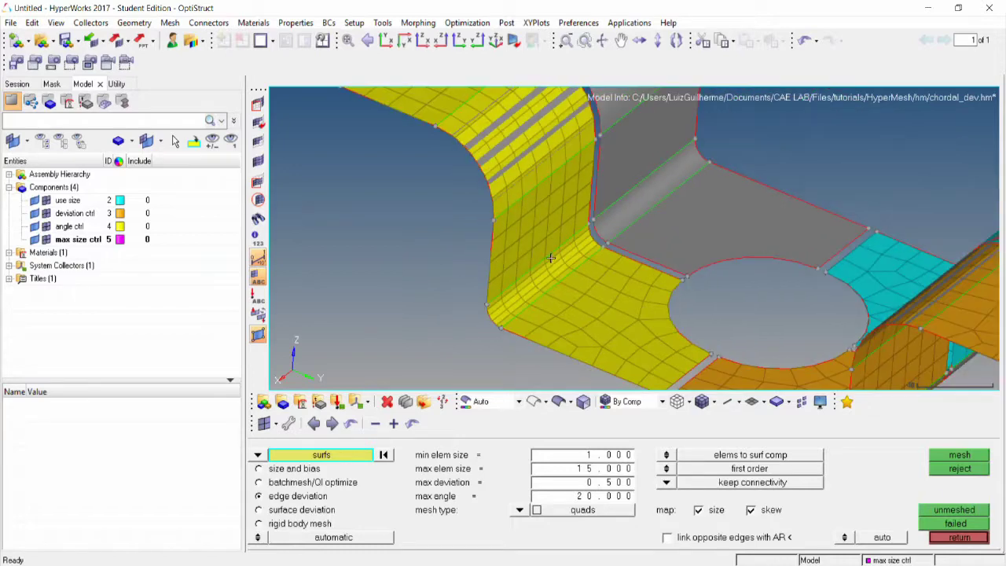
pyautogui.scroll(-2, 606, 259)
pyautogui.keyDown('ctrl'); pyautogui.moveTo(606, 259); pyautogui.dragTo(580, 292); pyautogui.keyUp('ctrl')
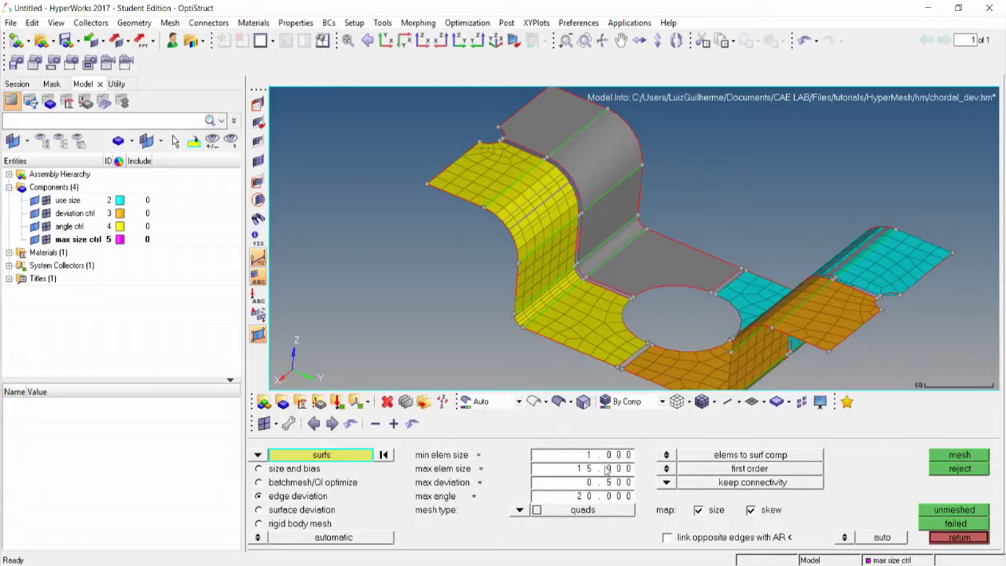
# - Change max element size to 30 and mesh the max size ctrl surfaces into 75 quads
pyautogui.click(608, 468)
pyautogui.write('10')
pyautogui.click(323, 459)
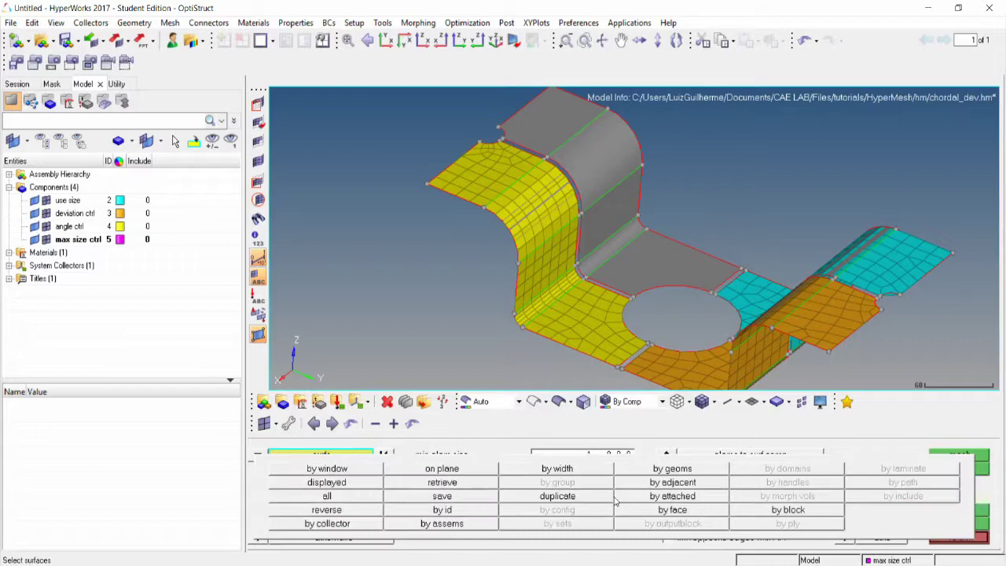
pyautogui.click(328, 524)
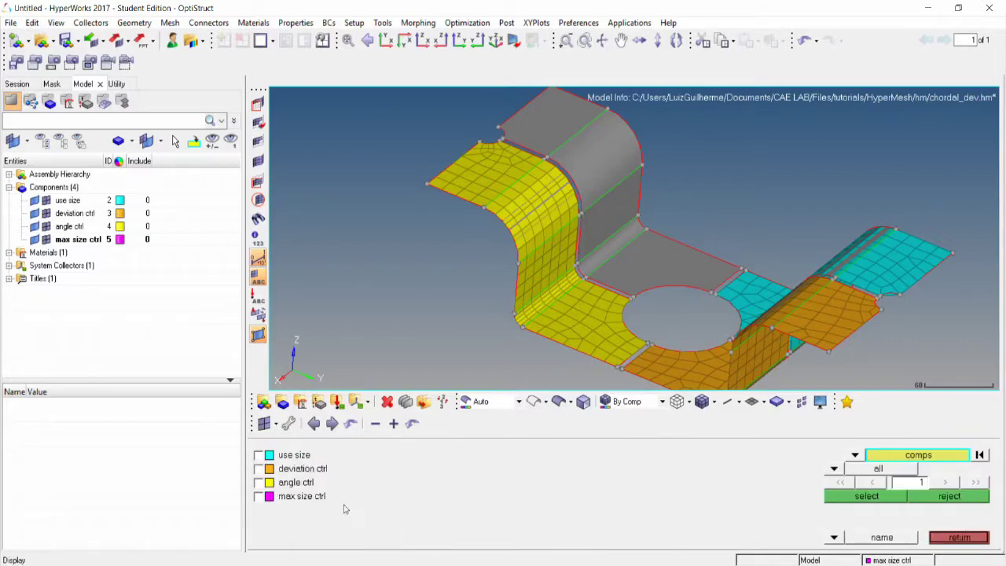
pyautogui.click(259, 496)
pyautogui.click(843, 495)
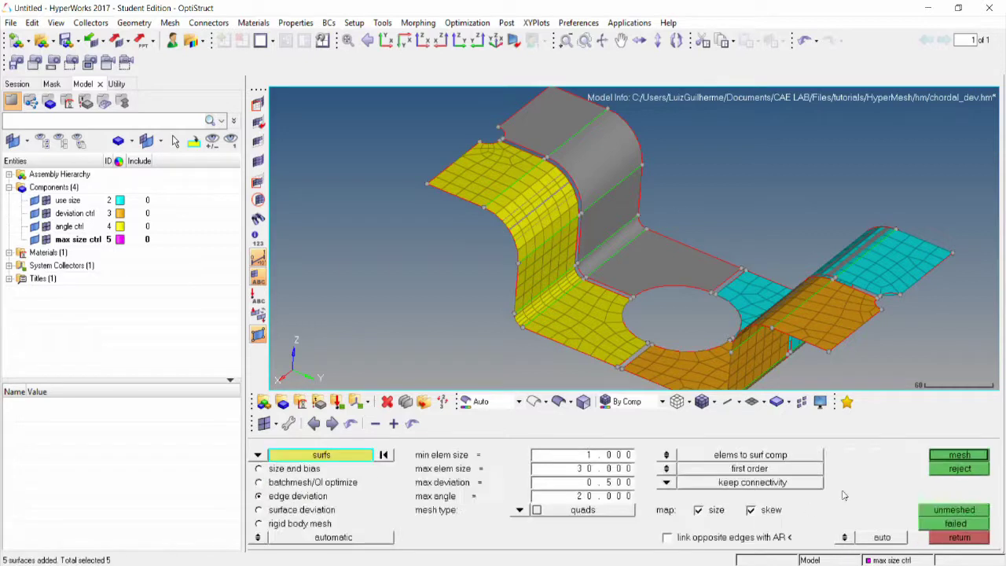
pyautogui.click(948, 459)
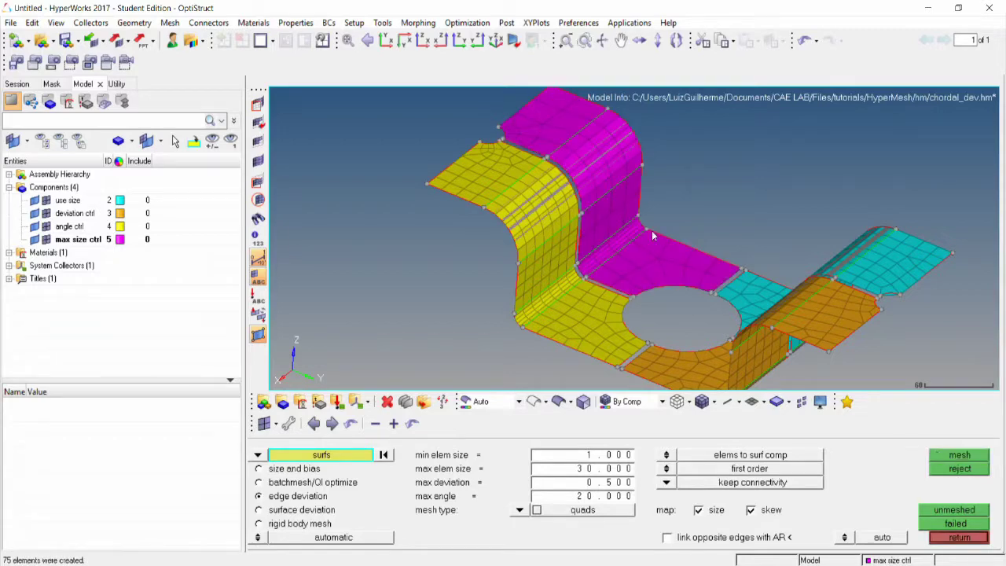
pyautogui.scroll(-2, 651, 231)
pyautogui.scroll(3, 652, 203)
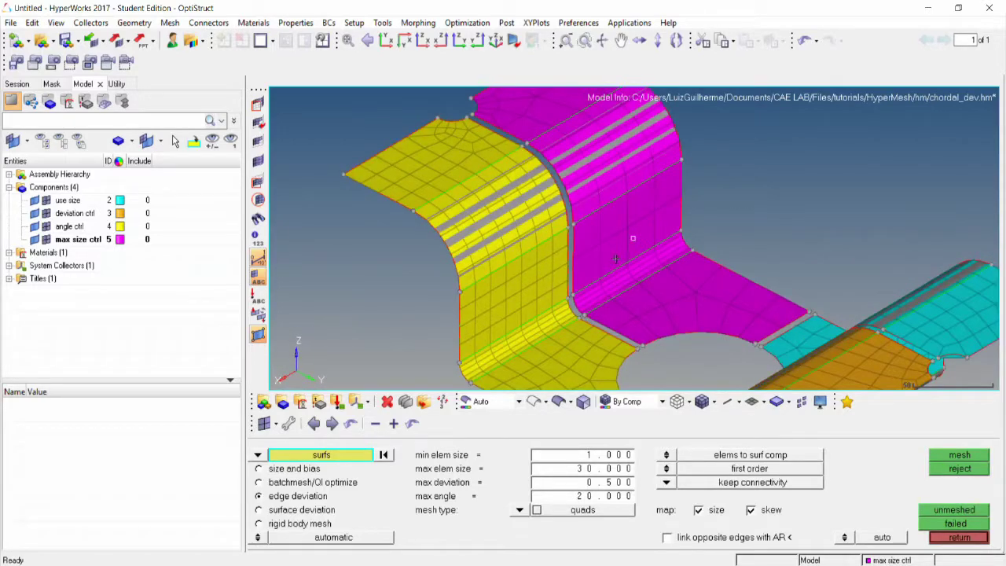
pyautogui.scroll(-3, 644, 241)
pyautogui.scroll(3, 645, 227)
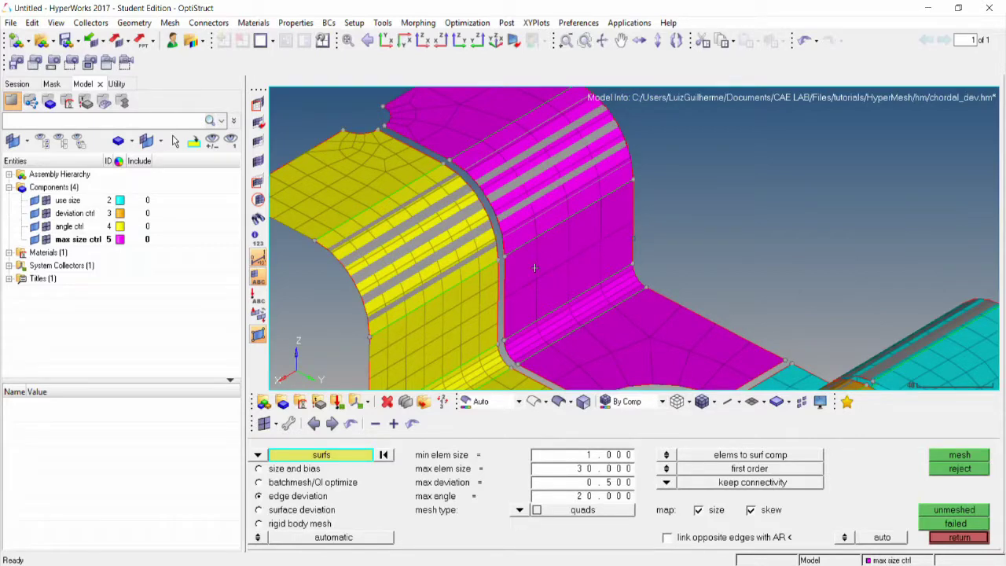
pyautogui.scroll(-1, 534, 268)
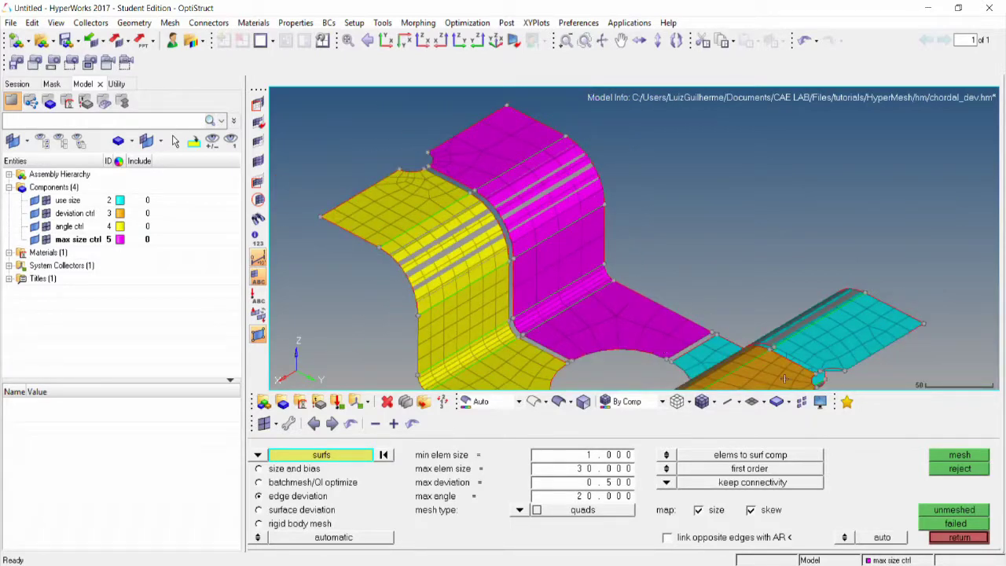
pyautogui.click(958, 538)
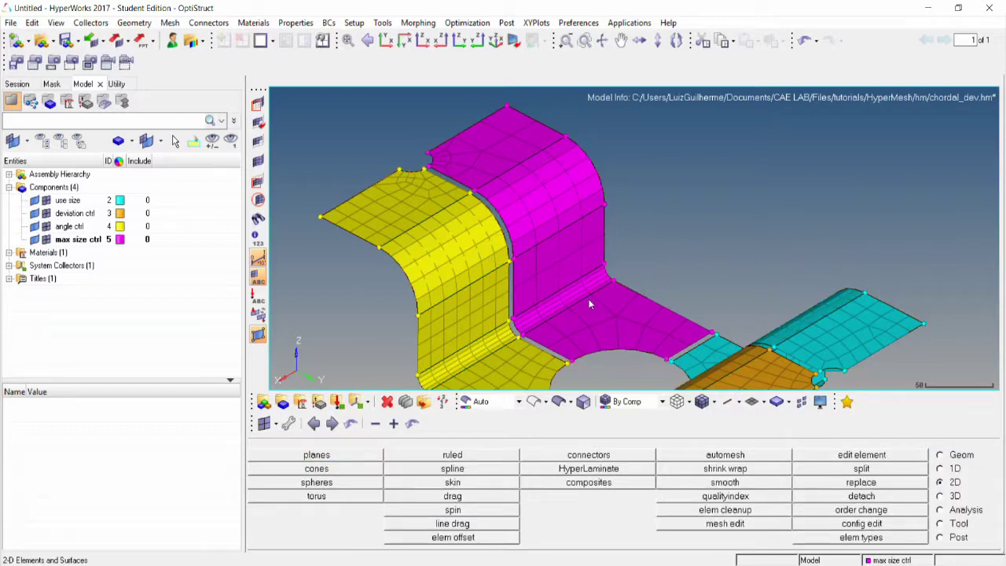
pyautogui.keyDown('ctrl'); pyautogui.moveTo(589, 304); pyautogui.dragTo(460, 233); pyautogui.keyUp('ctrl')
pyautogui.keyDown('ctrl'); pyautogui.moveTo(613, 353); pyautogui.dragTo(548, 291); pyautogui.keyUp('ctrl')
pyautogui.scroll(3, 548, 291)
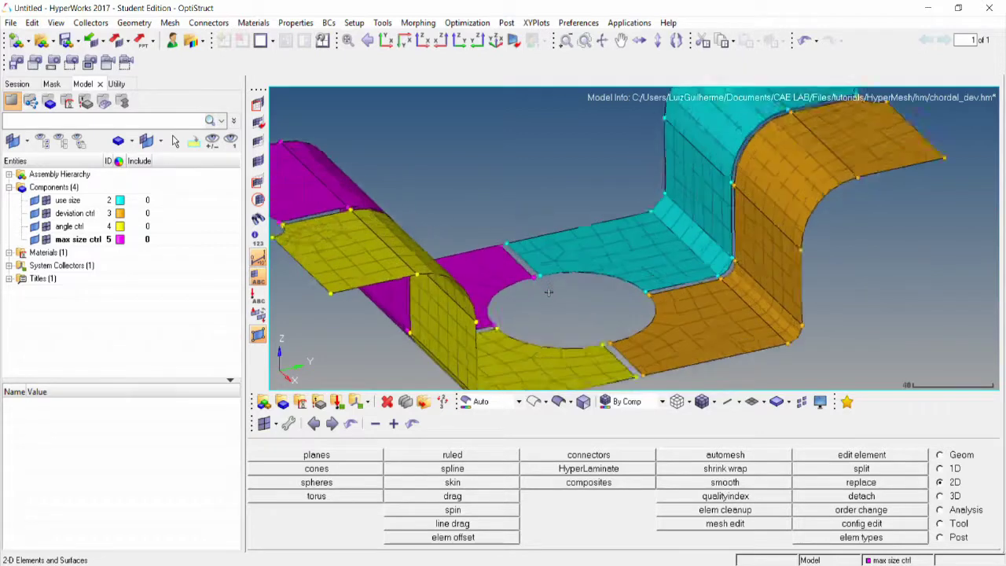
pyautogui.scroll(1, 549, 292)
pyautogui.scroll(-3, 606, 260)
pyautogui.keyDown('ctrl'); pyautogui.moveTo(627, 231); pyautogui.dragTo(585, 274); pyautogui.keyUp('ctrl')
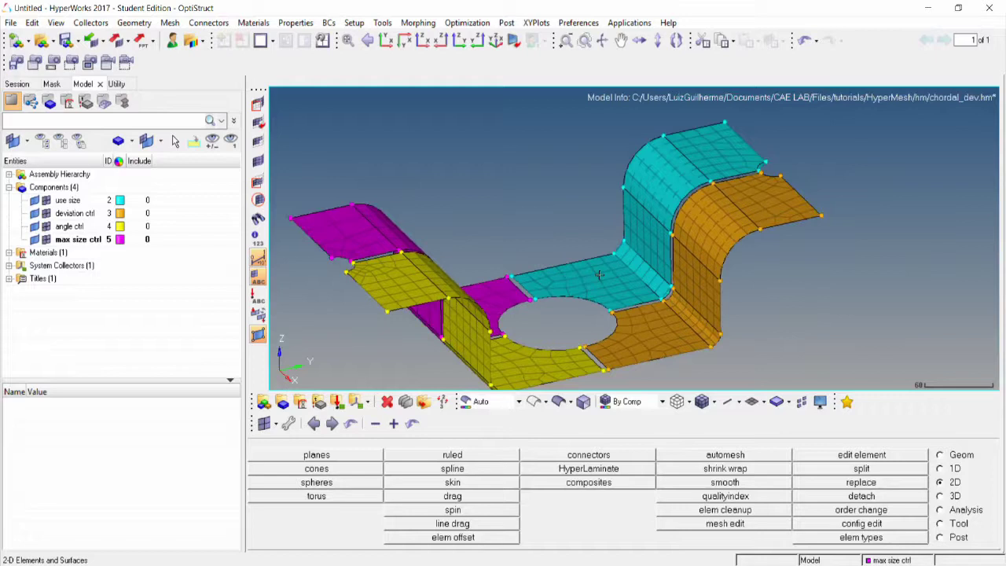